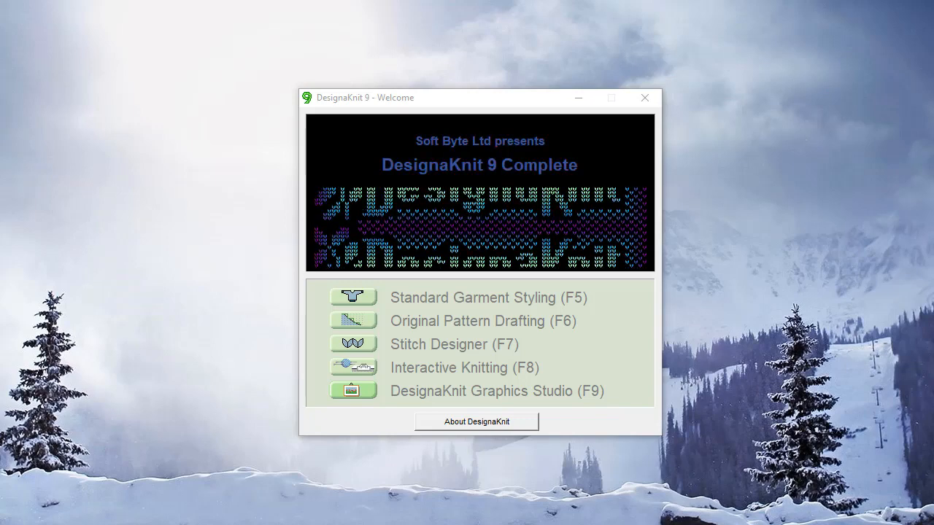
# Launch DesignaKnit Graphics Studio and open the chart image SW 011 60x56.jpg from the Graphic files folder
pyautogui.click(355, 388)
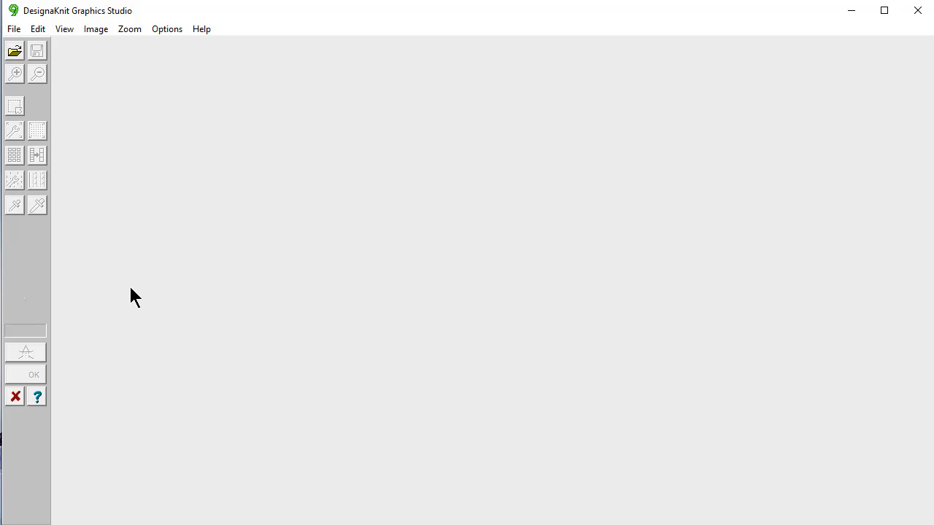
pyautogui.click(16, 52)
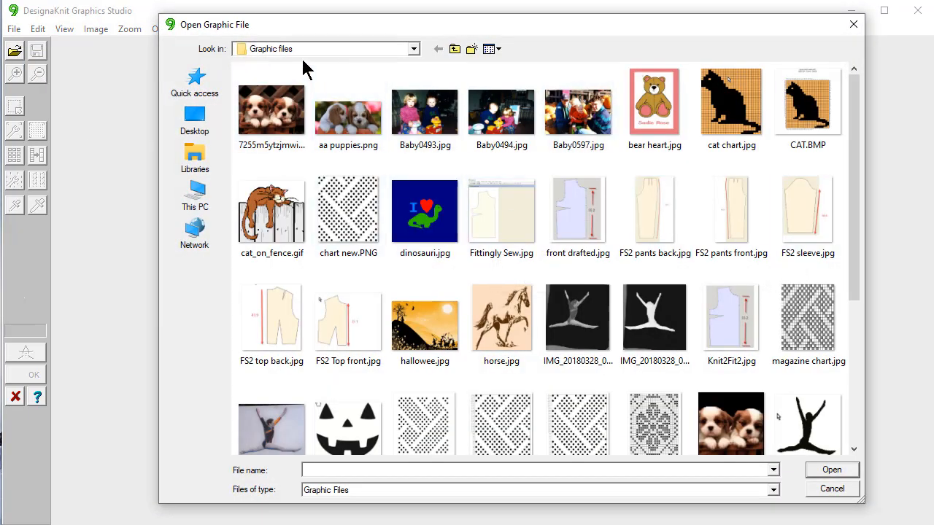
pyautogui.moveTo(856, 209); pyautogui.dragTo(881, 367)
pyautogui.click(811, 308)
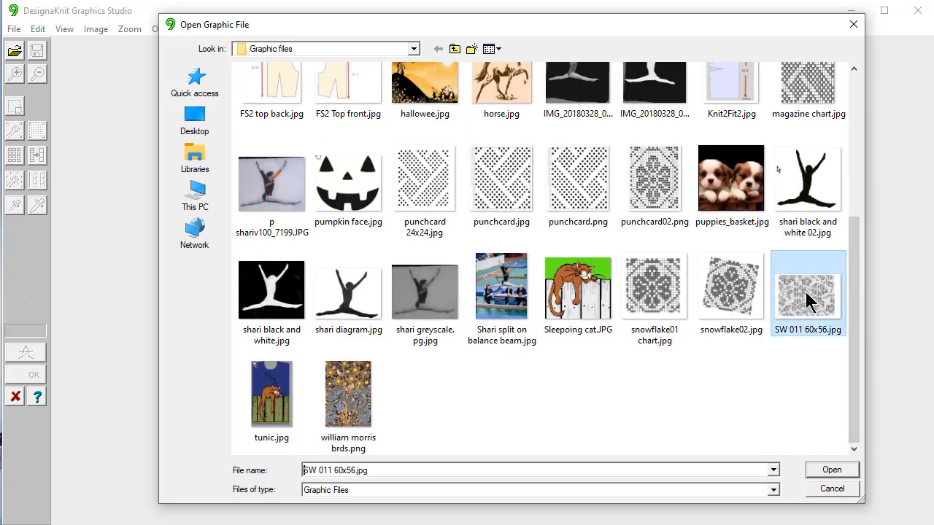
pyautogui.click(828, 471)
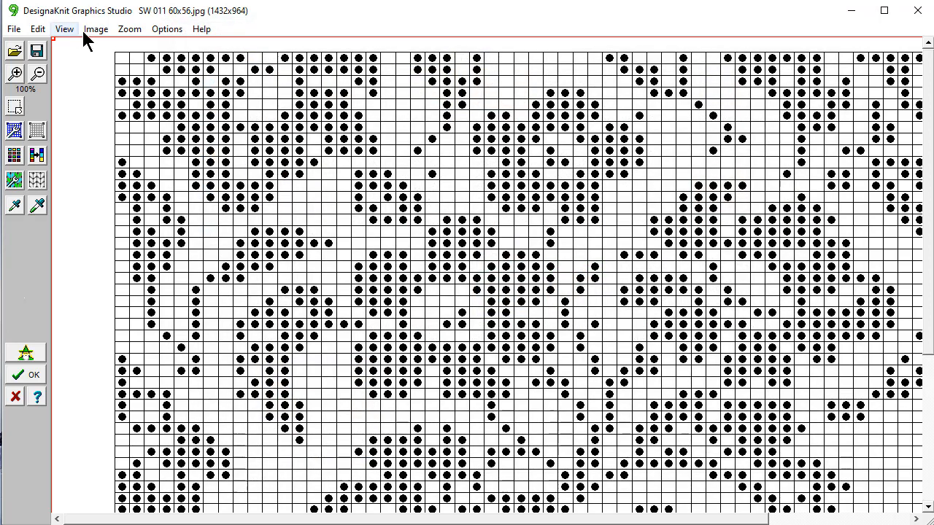
# Fit the image to the window height and crop it to a selection just outside the stitch chart
pyautogui.click(128, 29)
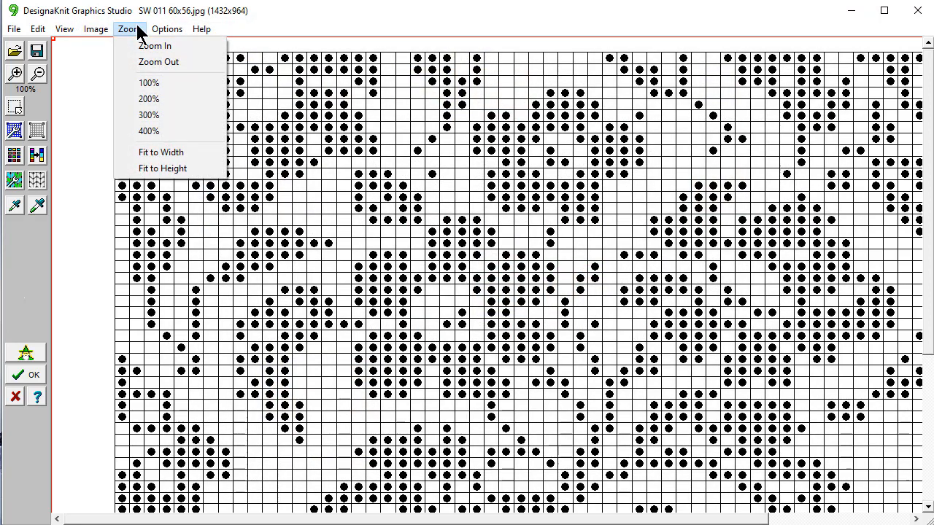
pyautogui.click(154, 168)
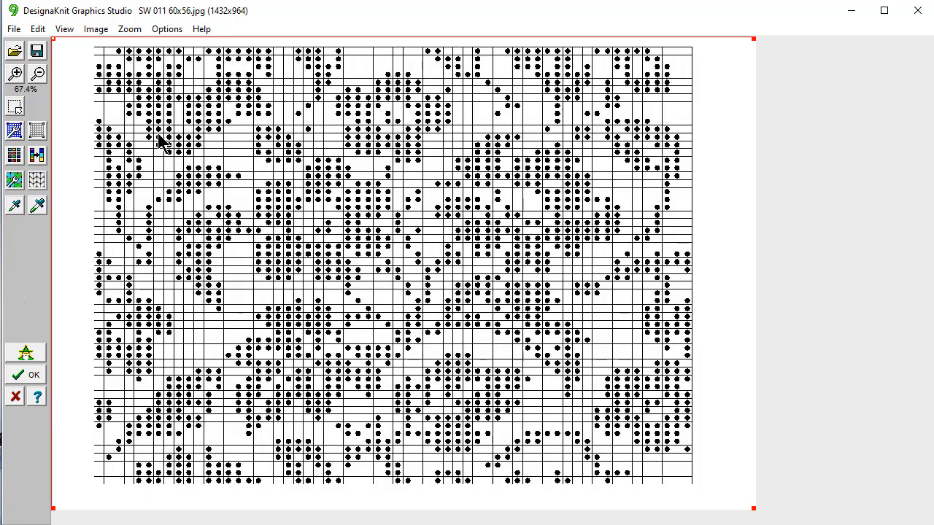
pyautogui.click(15, 108)
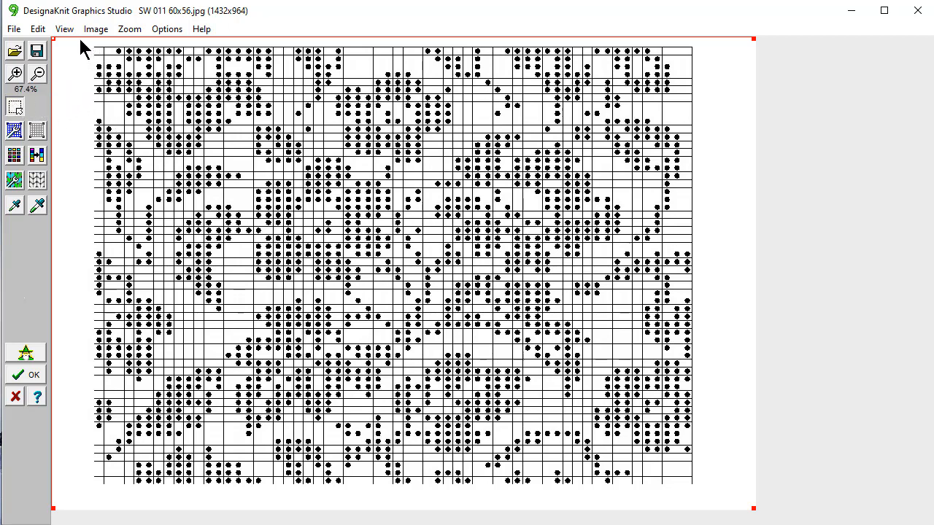
pyautogui.moveTo(81, 41); pyautogui.dragTo(709, 503)
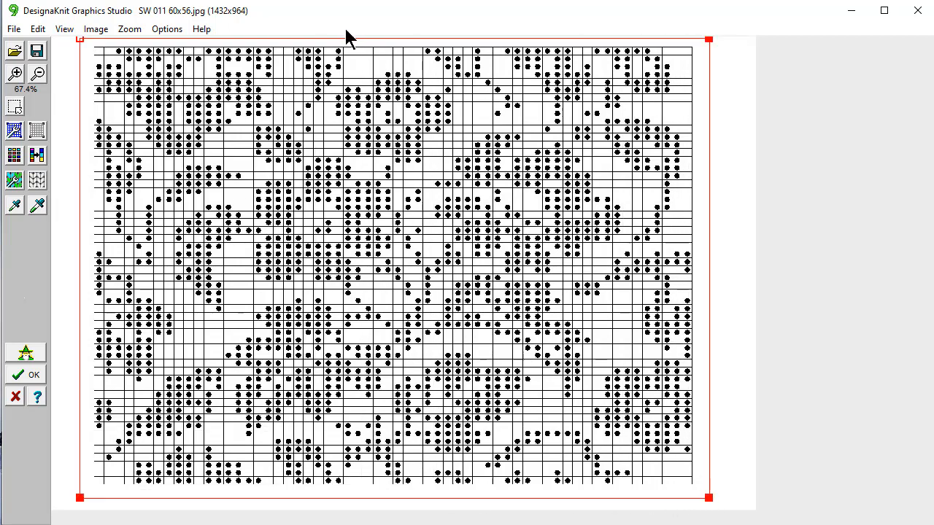
pyautogui.click(95, 29)
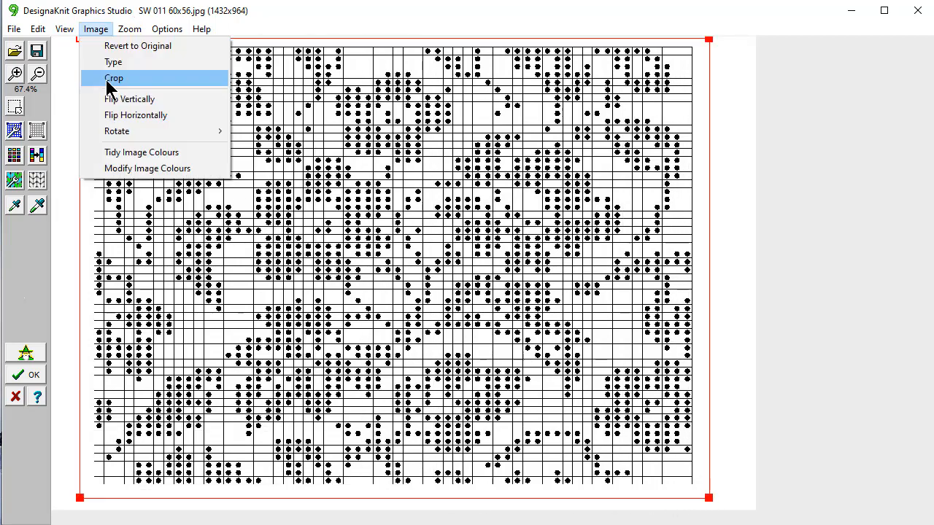
pyautogui.click(114, 78)
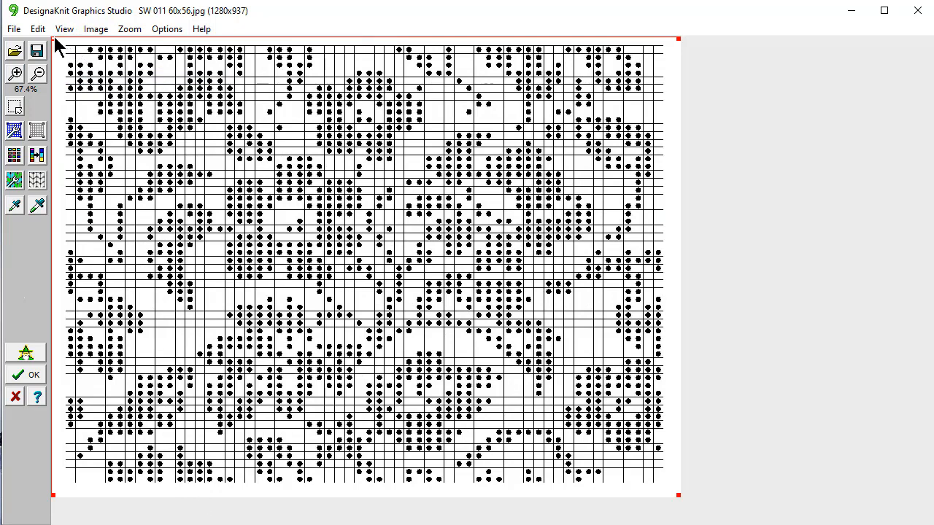
# Align the grid frame's corners with the chart's outer edges and set the image type to Diagram for conversion
pyautogui.moveTo(53, 39); pyautogui.dragTo(64, 45)
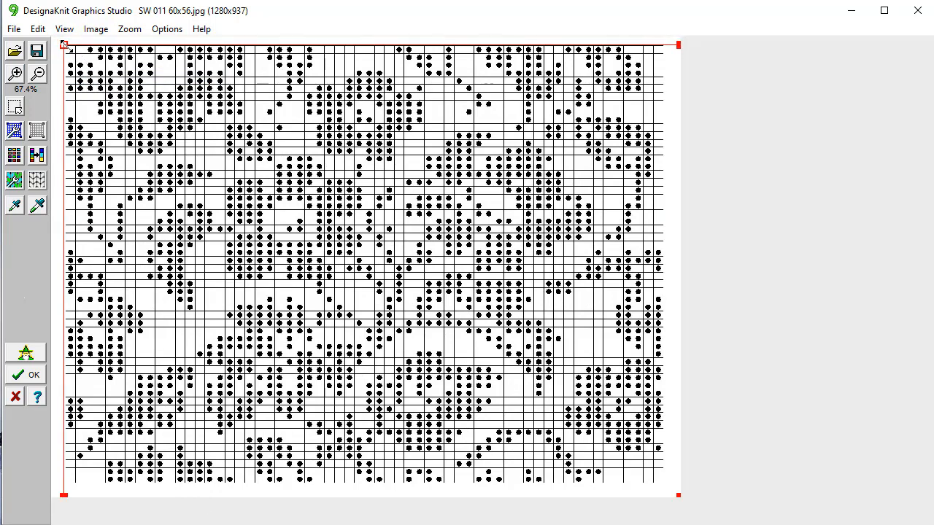
pyautogui.moveTo(678, 495); pyautogui.dragTo(663, 482)
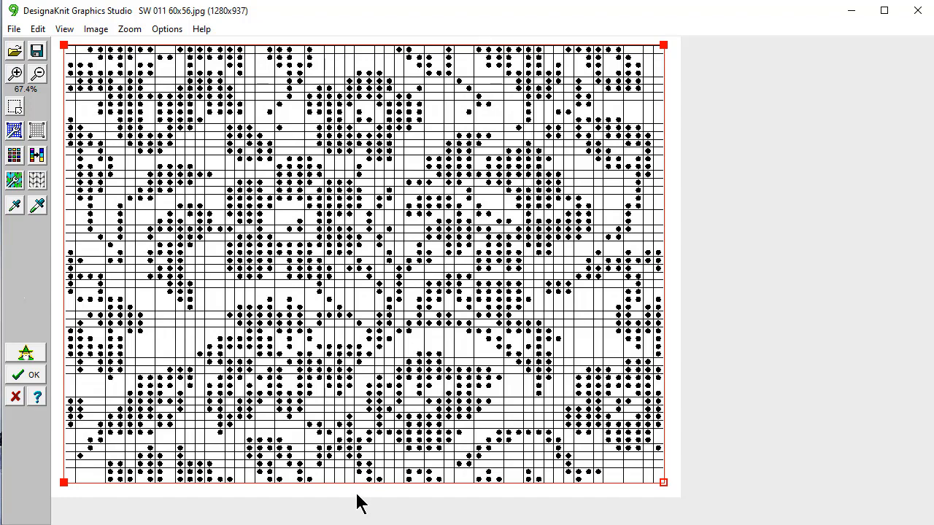
pyautogui.click(25, 353)
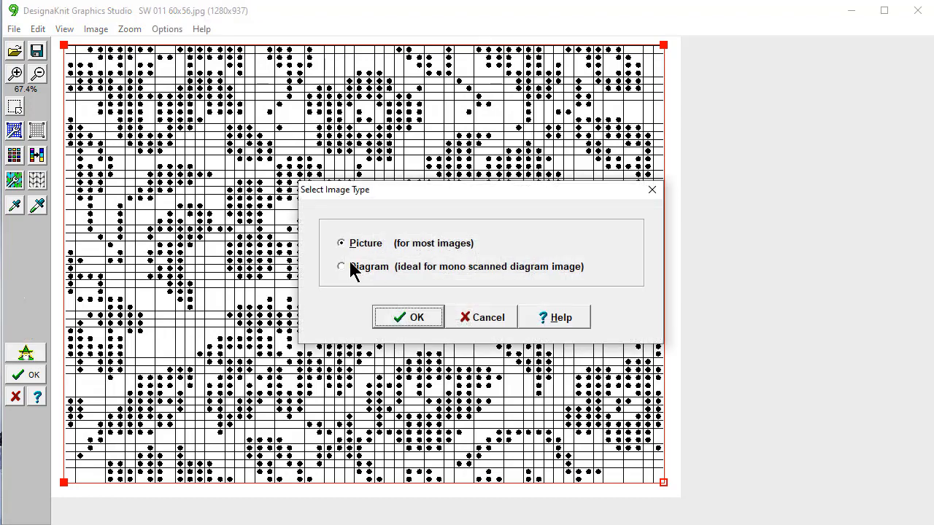
pyautogui.click(351, 267)
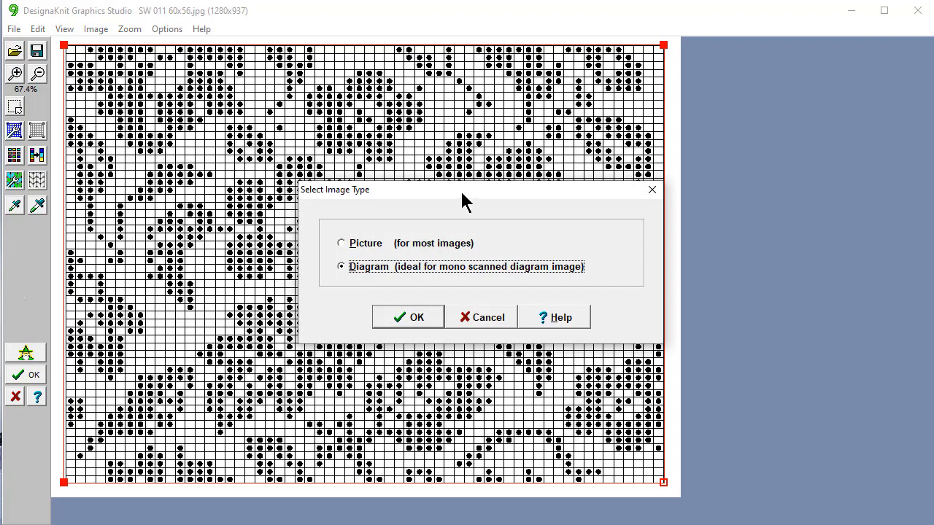
pyautogui.moveTo(462, 193); pyautogui.dragTo(699, 70)
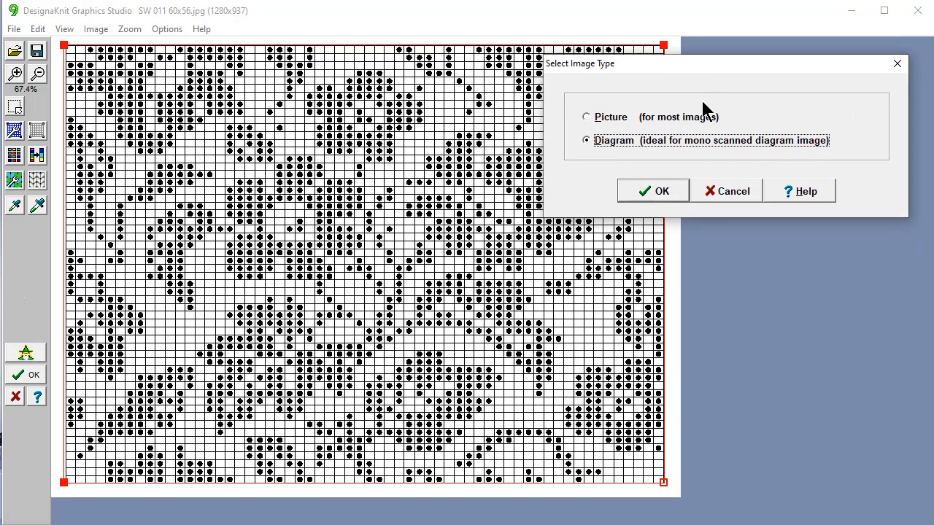
pyautogui.click(659, 192)
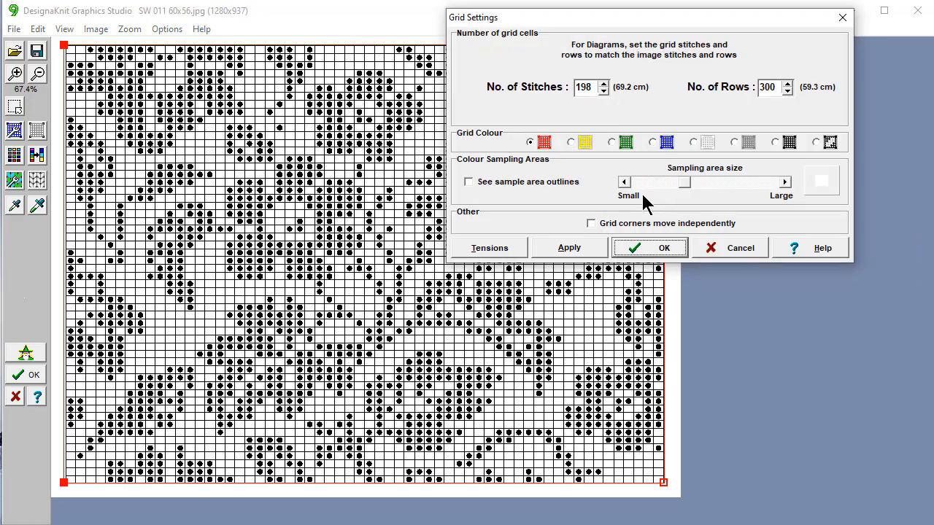
# Set the conversion grid to 60 stitches and 56 rows to match the chart
pyautogui.click(594, 84)
pyautogui.moveTo(593, 84); pyautogui.dragTo(573, 86)
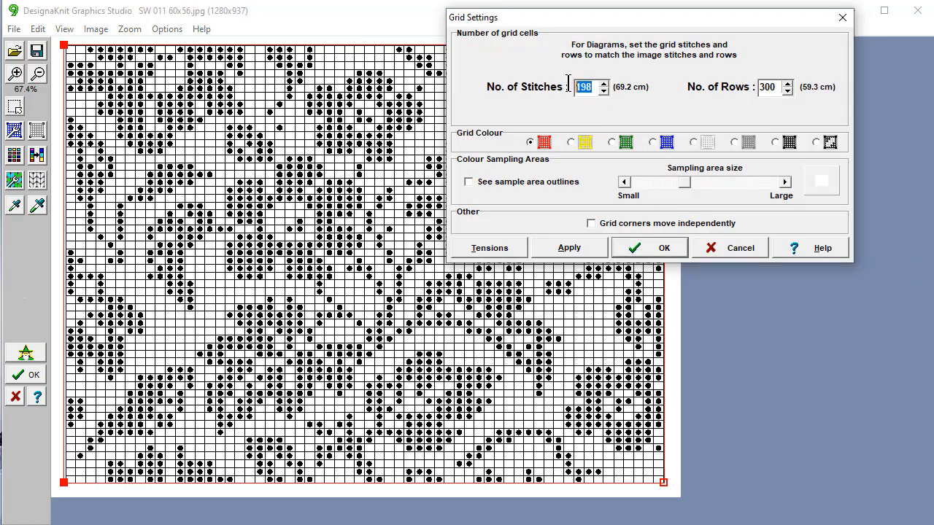
pyautogui.write('62')
pyautogui.write('0')
pyautogui.press('Delete')
pyautogui.moveTo(773, 84); pyautogui.dragTo(727, 94)
pyautogui.write('562')
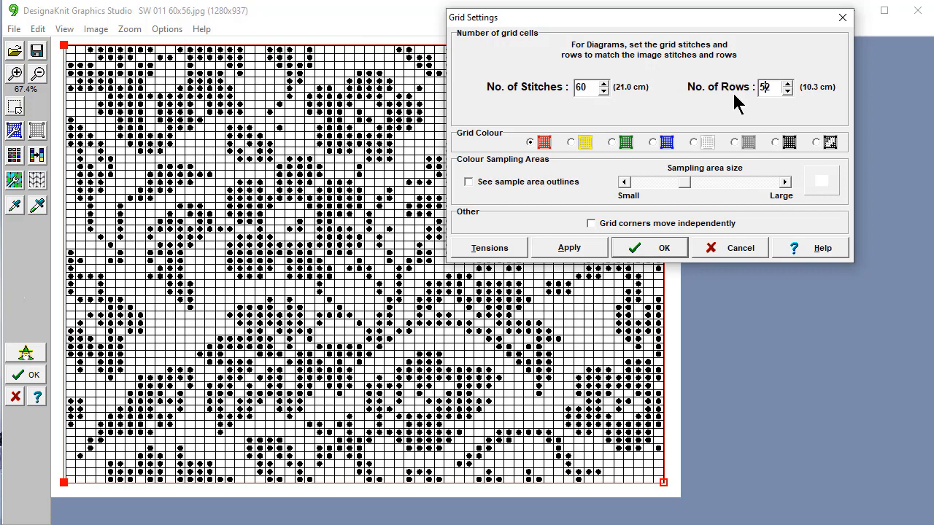
pyautogui.press('BackSpace')
pyautogui.click(652, 252)
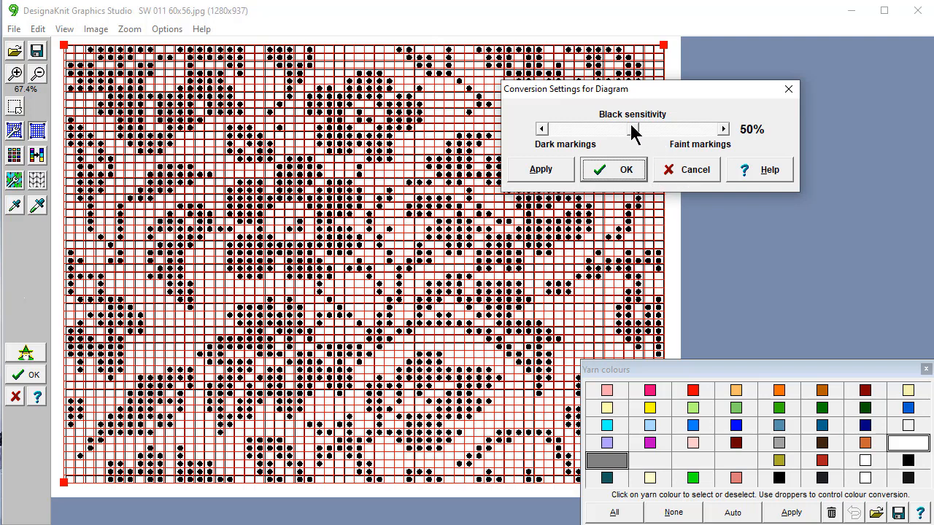
# Convert the diagram with the black sensitivity at 50% and dismiss the yarn colours palette
pyautogui.click(684, 173)
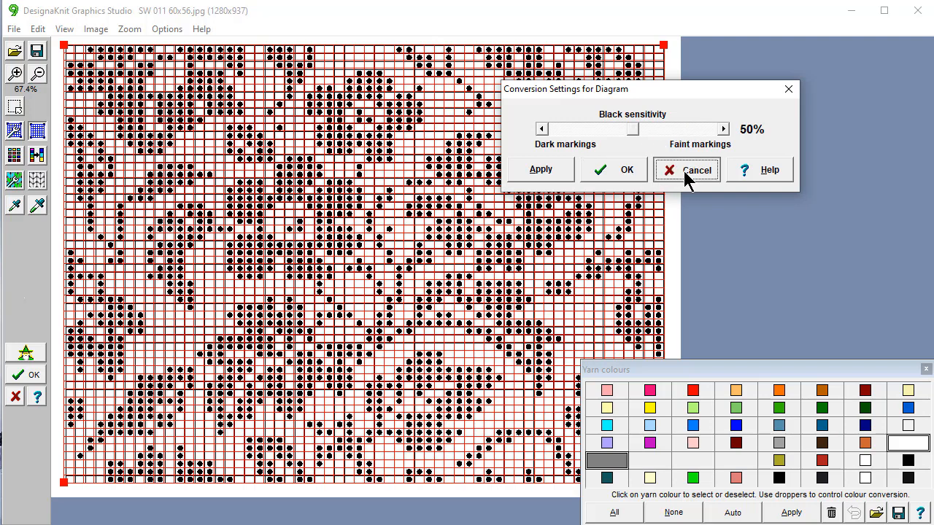
pyautogui.click(614, 172)
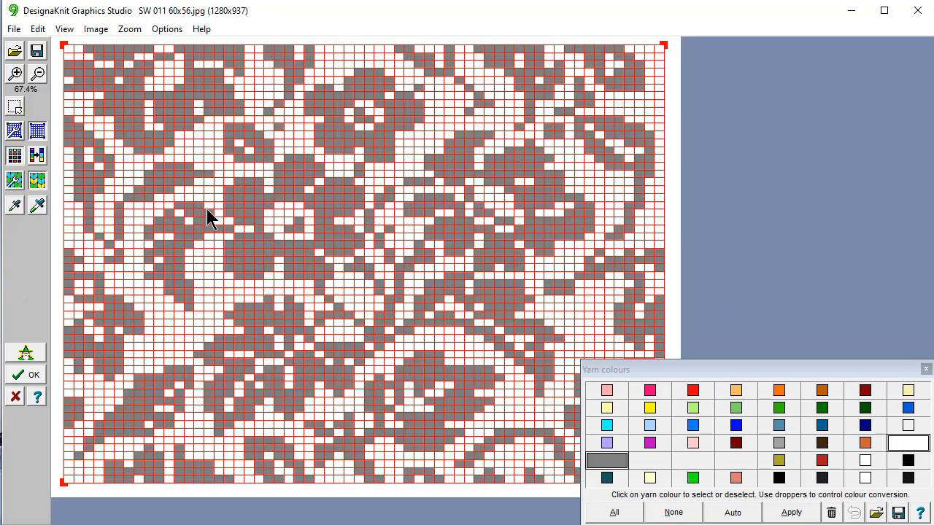
pyautogui.moveTo(768, 373); pyautogui.dragTo(709, 143)
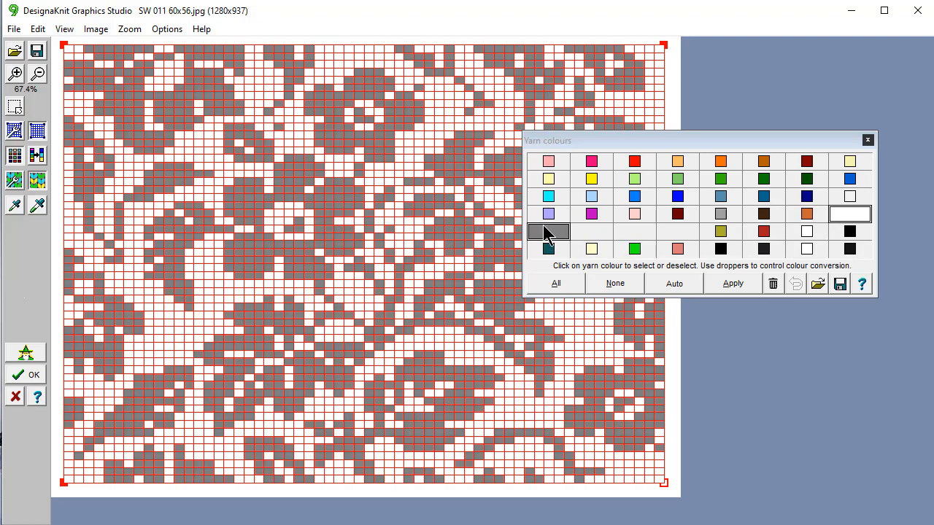
pyautogui.click(868, 141)
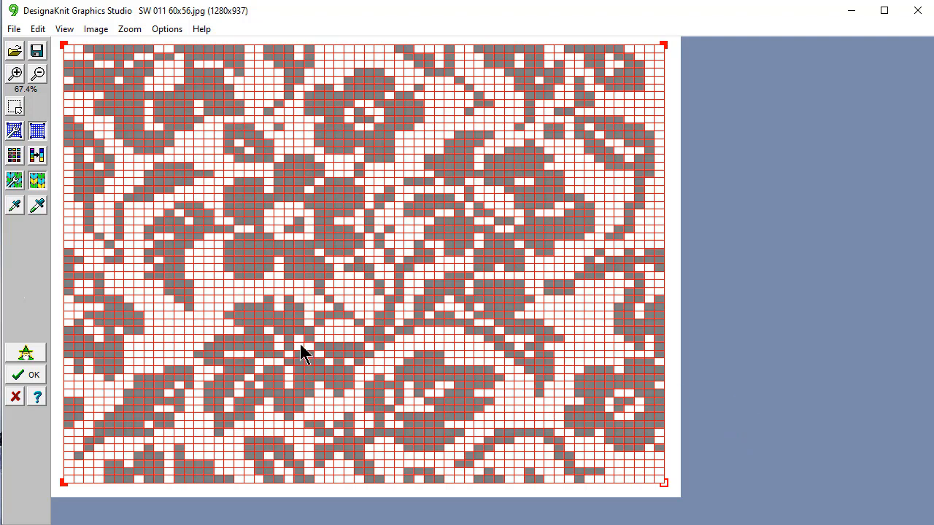
# Transfer the converted pattern to Stitch Designer without saving settings or image, accepting Fair Isle on the Brother KH950i
pyautogui.click(27, 376)
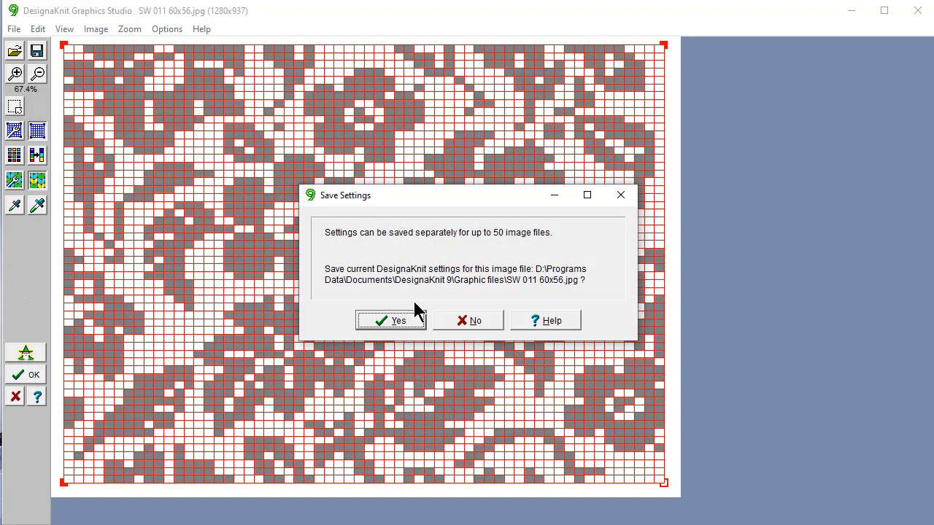
pyautogui.click(468, 322)
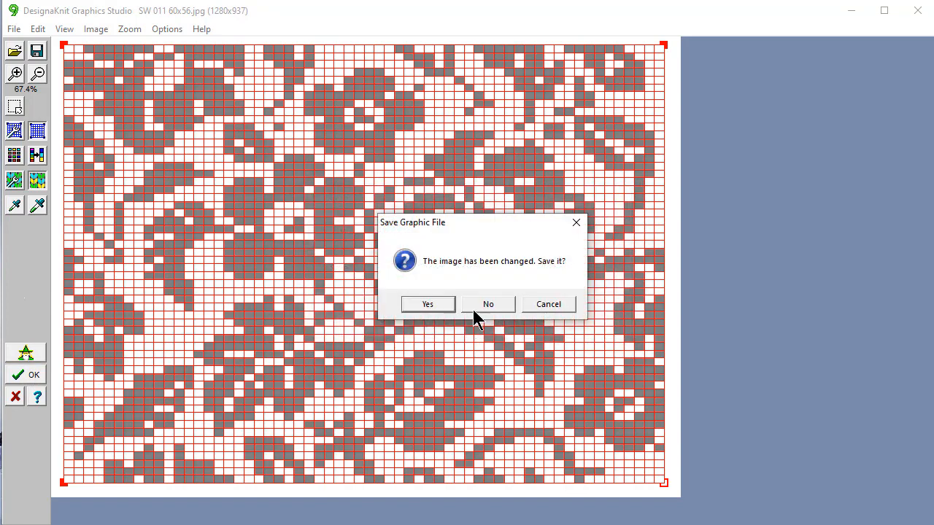
pyautogui.click(486, 304)
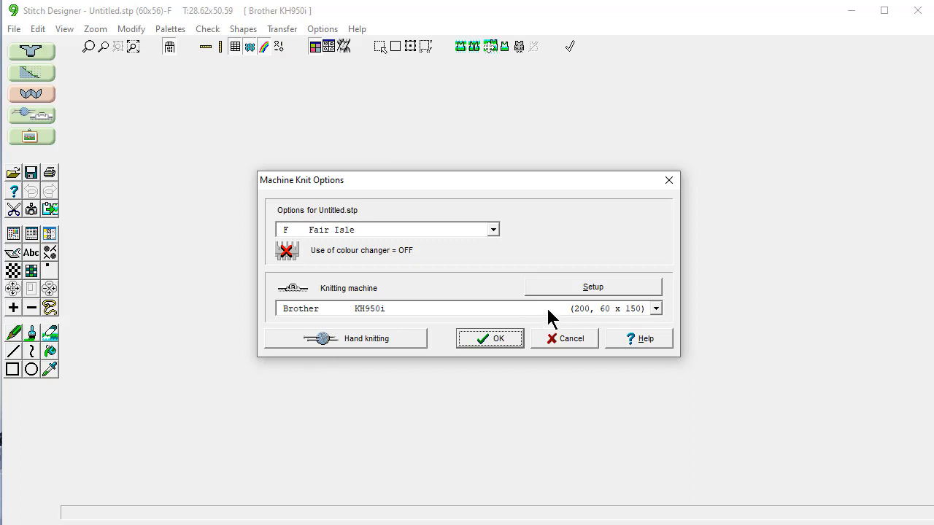
pyautogui.click(491, 338)
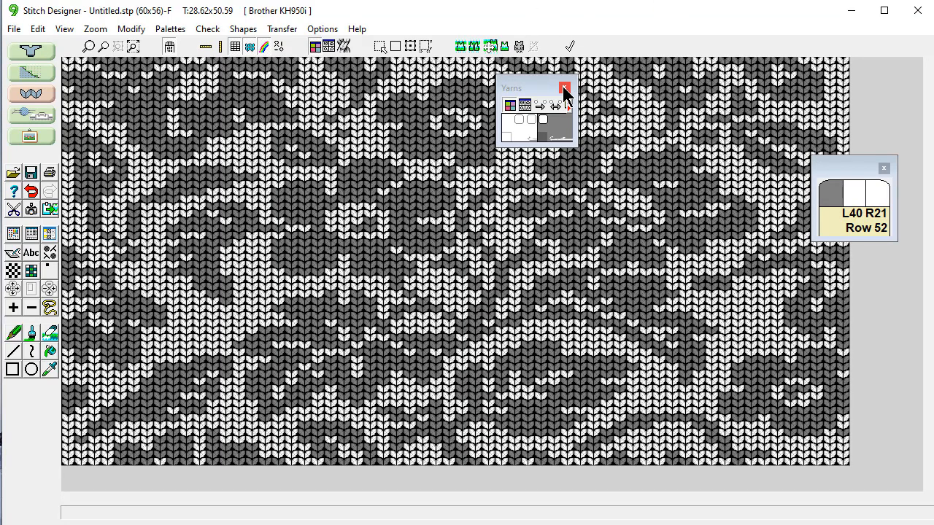
# Clear the floating palettes off the pattern and display it with 3 repeats horizontally and 3 vertically
pyautogui.moveTo(536, 89); pyautogui.dragTo(869, 82)
pyautogui.click(883, 169)
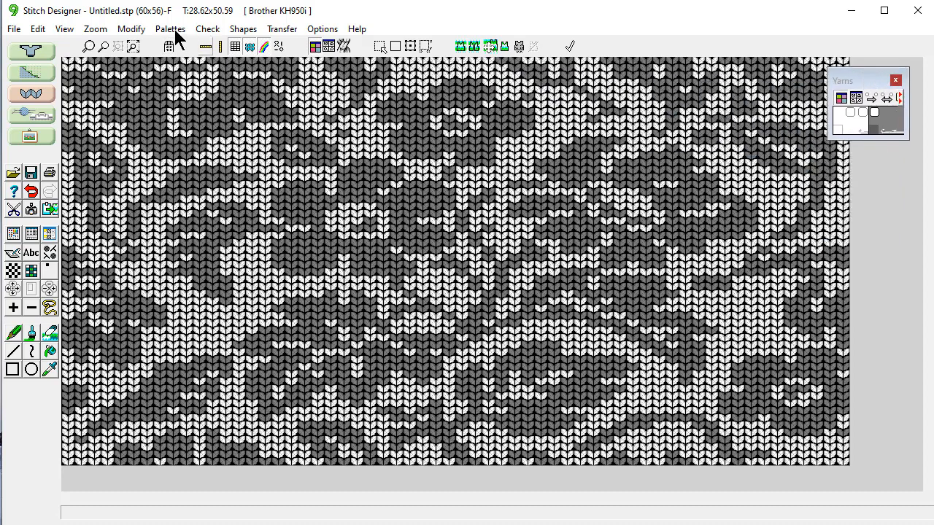
pyautogui.click(65, 29)
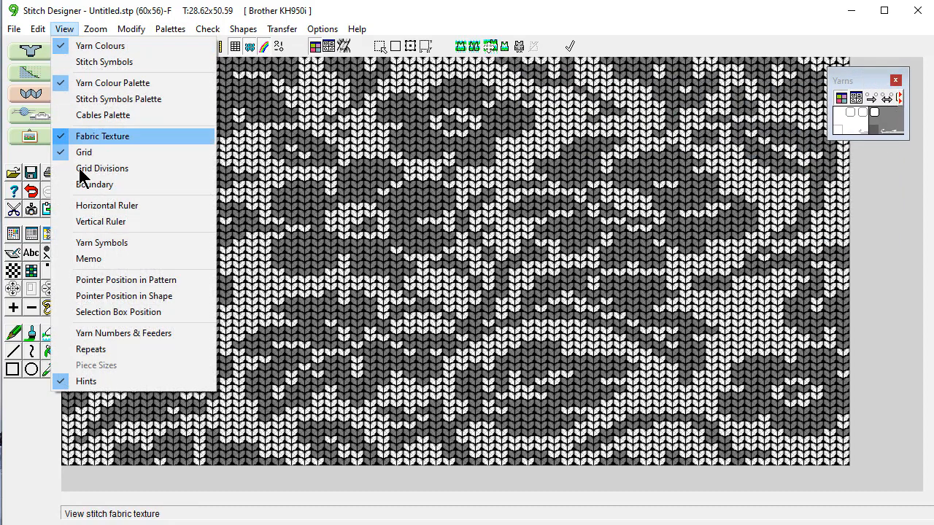
pyautogui.click(110, 351)
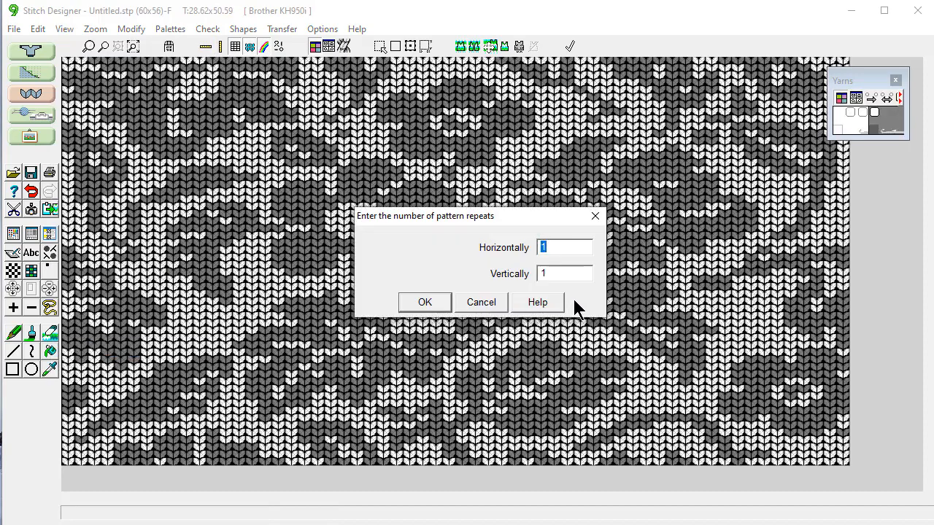
pyautogui.write('3')
pyautogui.press('Tab')
pyautogui.click(422, 302)
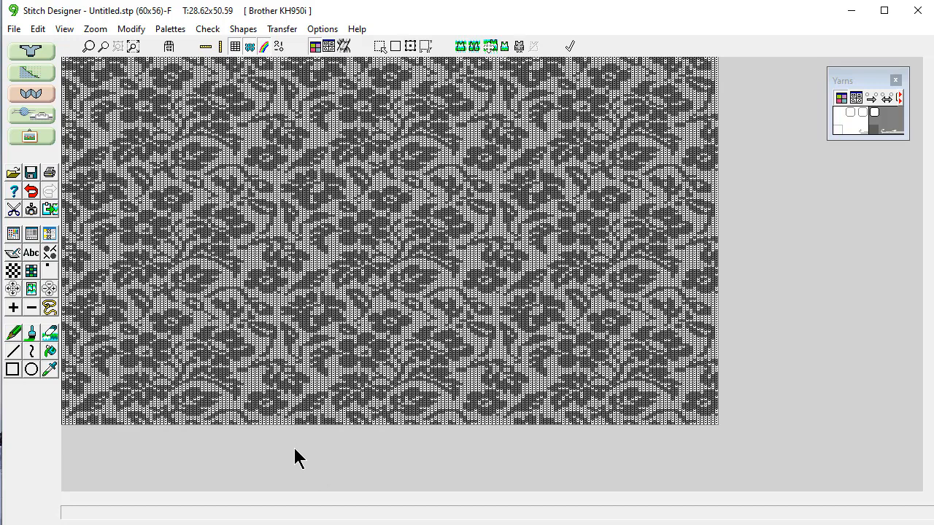
# Save the stitch pattern as SW 011 60x56 in the personal "new file" subfolder of Stitch patterns
pyautogui.click(15, 29)
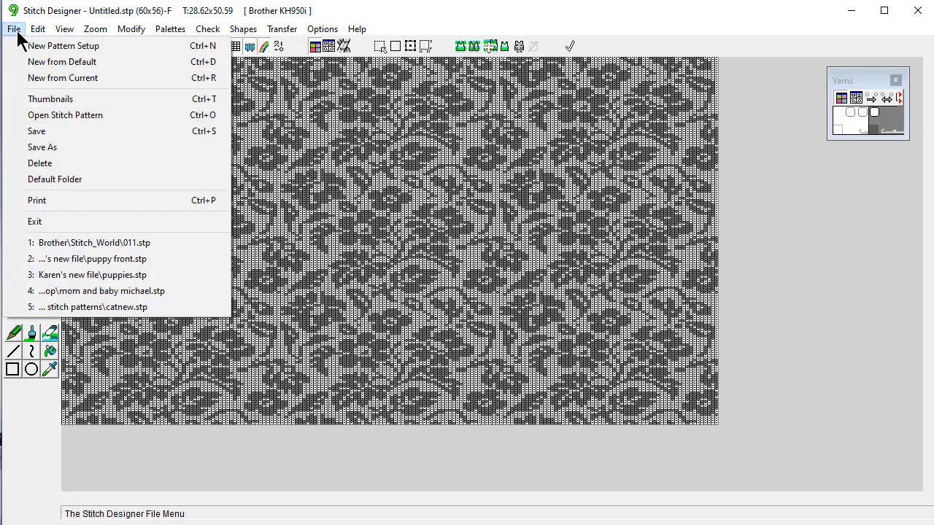
pyautogui.click(95, 148)
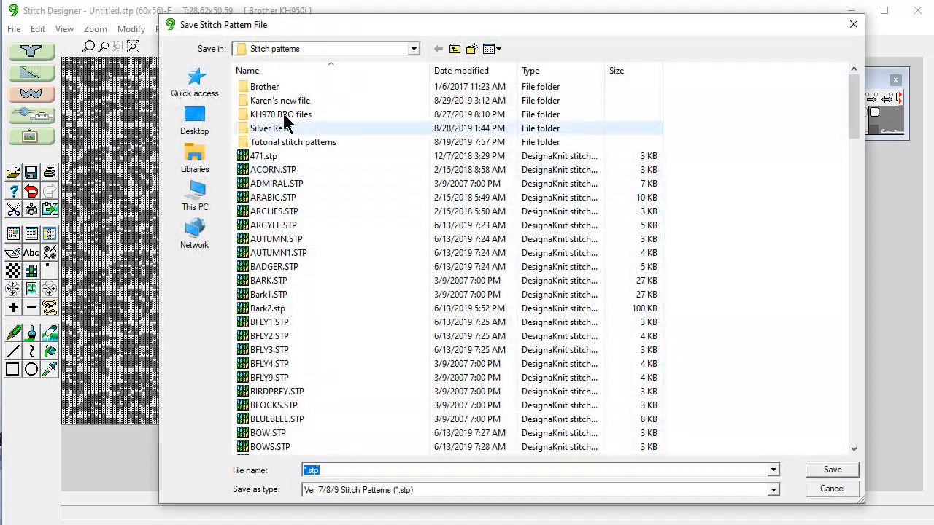
pyautogui.doubleClick(287, 102)
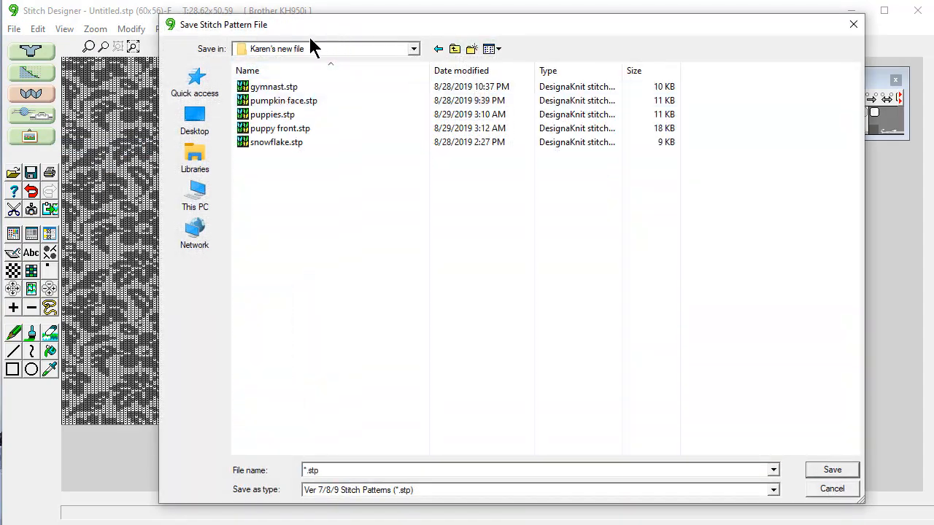
pyautogui.moveTo(321, 471); pyautogui.dragTo(302, 471)
pyautogui.write('SW 011 60x56')
pyautogui.click(827, 466)
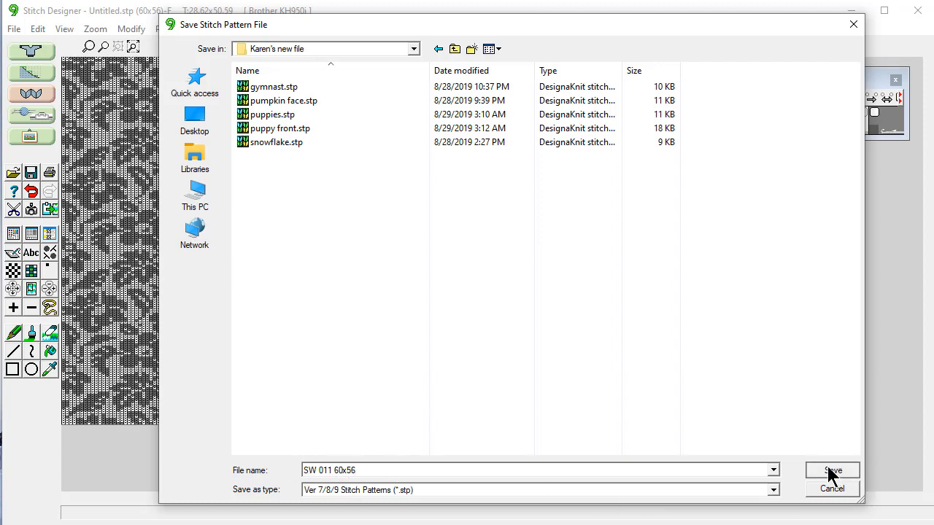